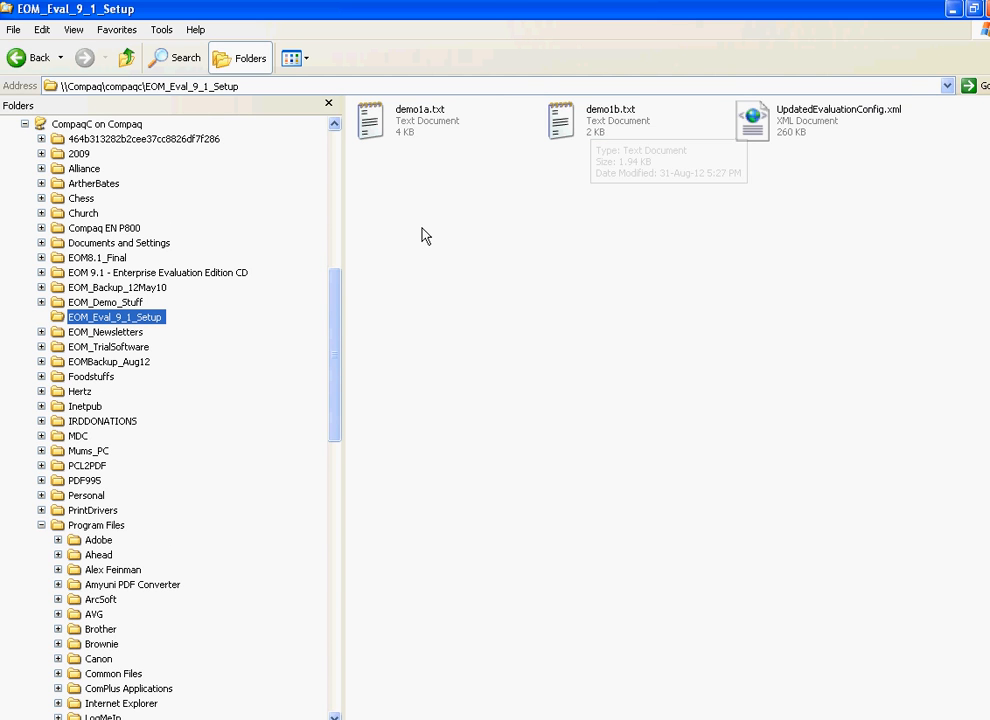
{"action": "left_click_drag", "start_coordinate": [338, 337], "coordinate": [336, 498]}
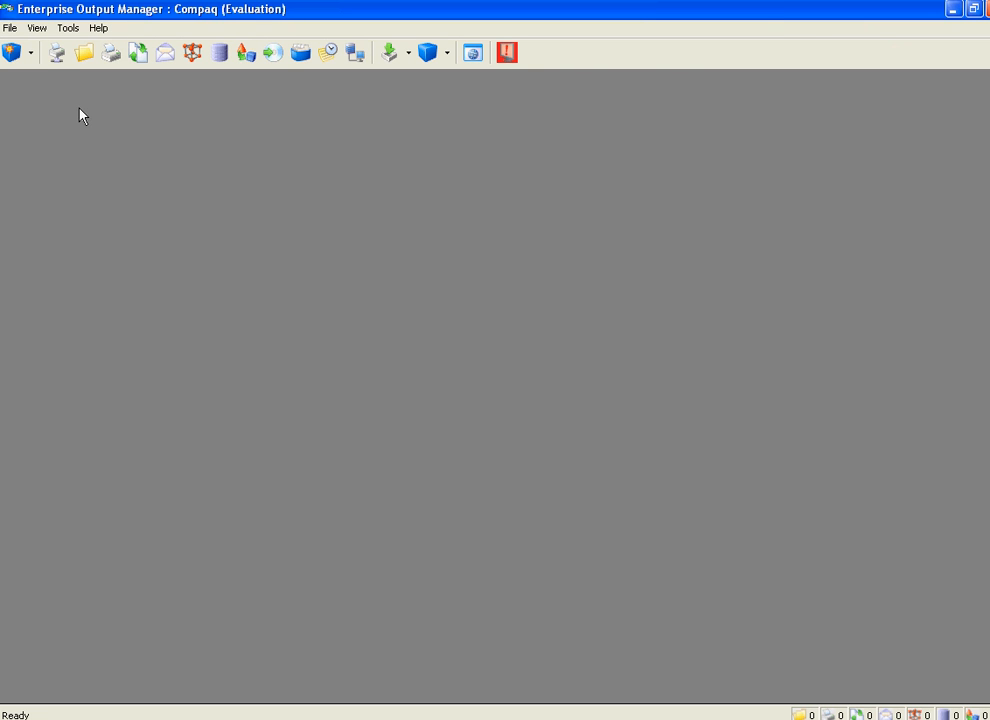
Show the Printer, File, Print Job and E-mail Job Management views, and enlarge the File and Print Job Management areas.
{"action": "left_click", "coordinate": [58, 54]}
{"action": "left_click", "coordinate": [83, 55]}
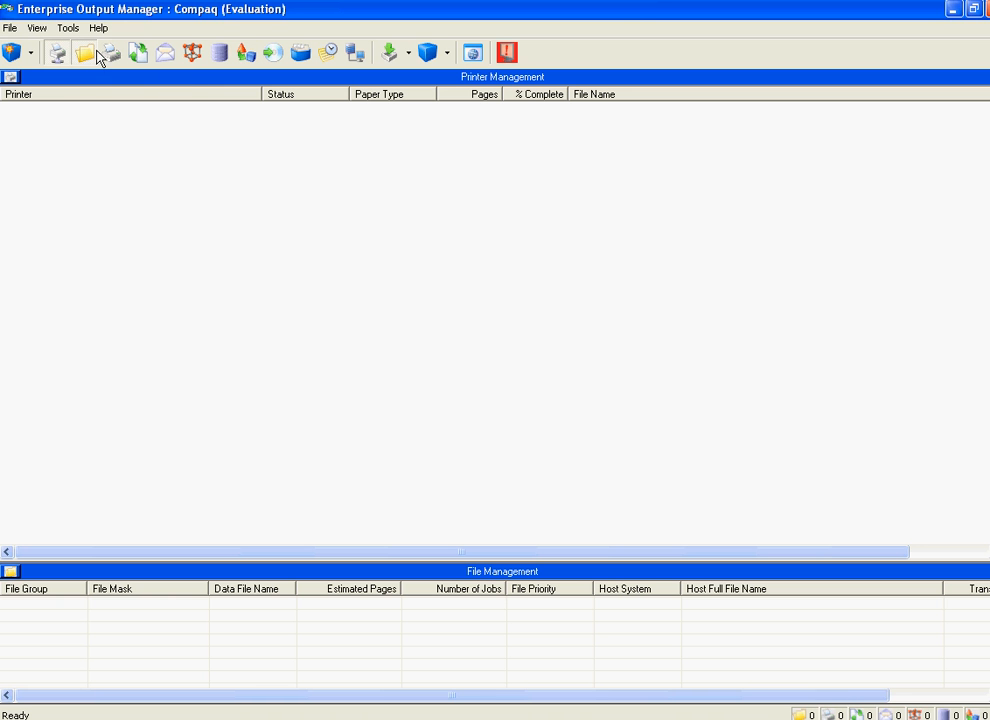
{"action": "left_click", "coordinate": [112, 55]}
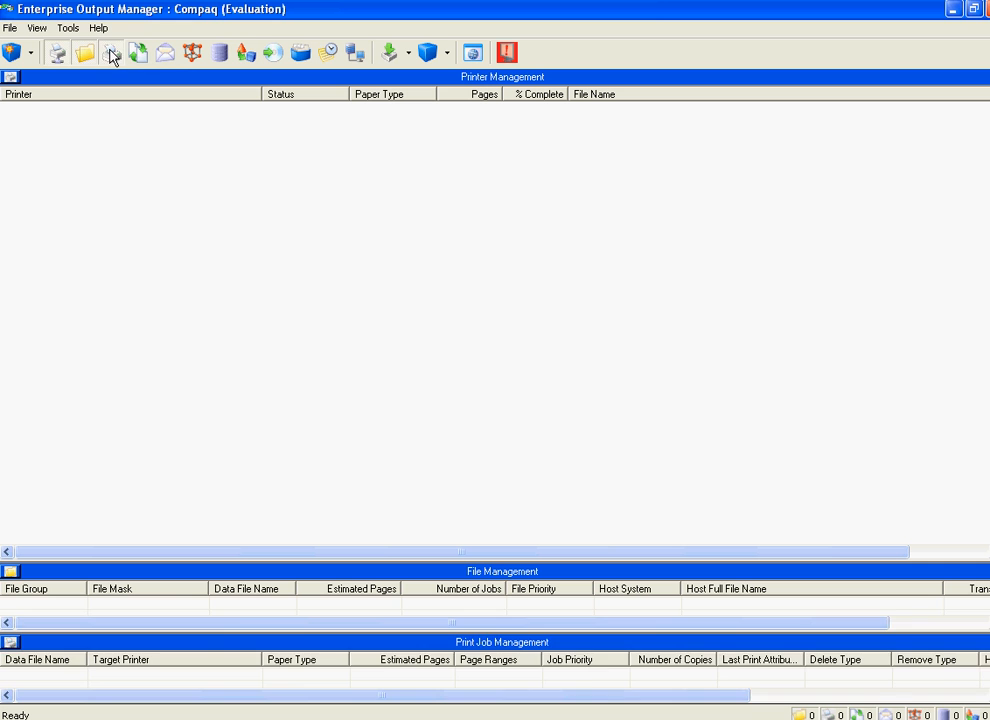
{"action": "left_click", "coordinate": [112, 55]}
{"action": "left_click", "coordinate": [112, 55]}
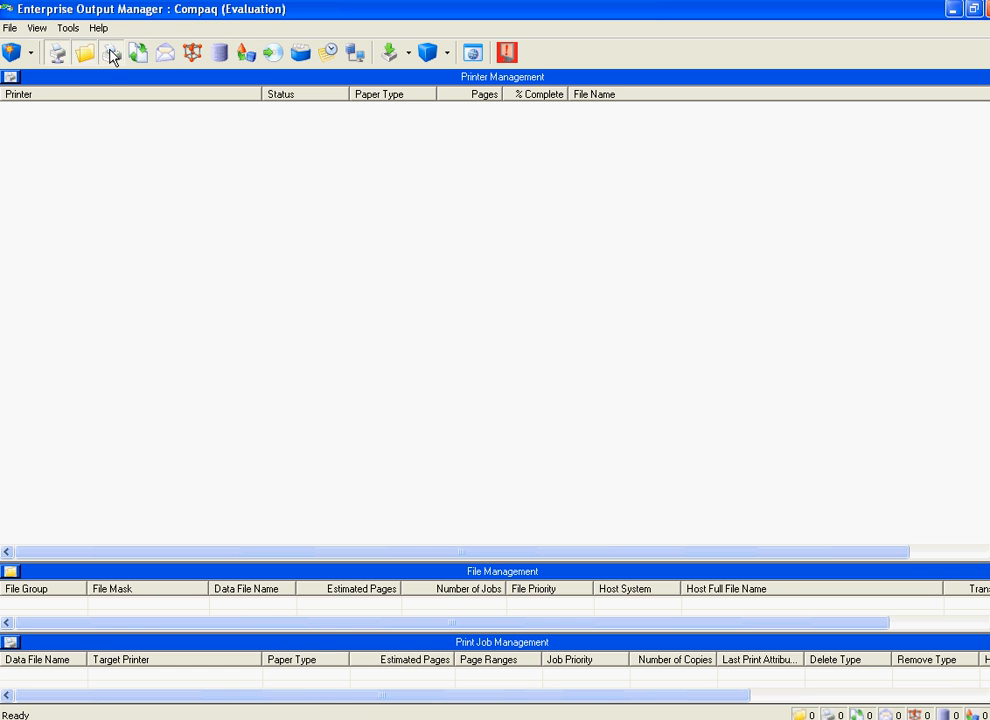
{"action": "left_click", "coordinate": [167, 55]}
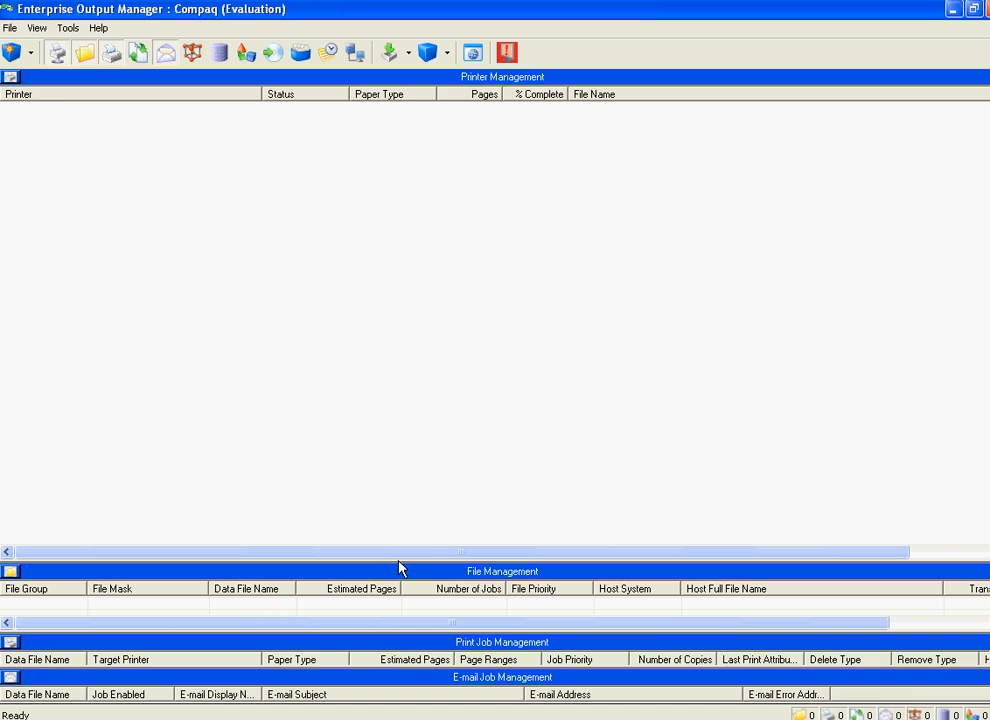
{"action": "left_click_drag", "start_coordinate": [399, 565], "coordinate": [387, 298]}
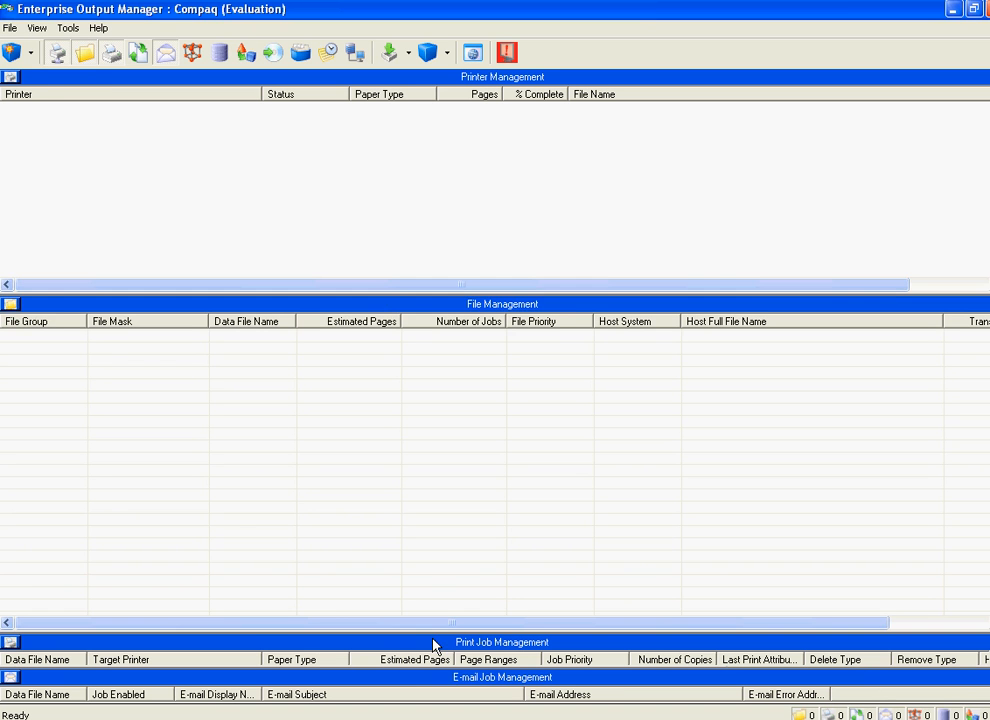
{"action": "left_click_drag", "start_coordinate": [433, 634], "coordinate": [425, 442]}
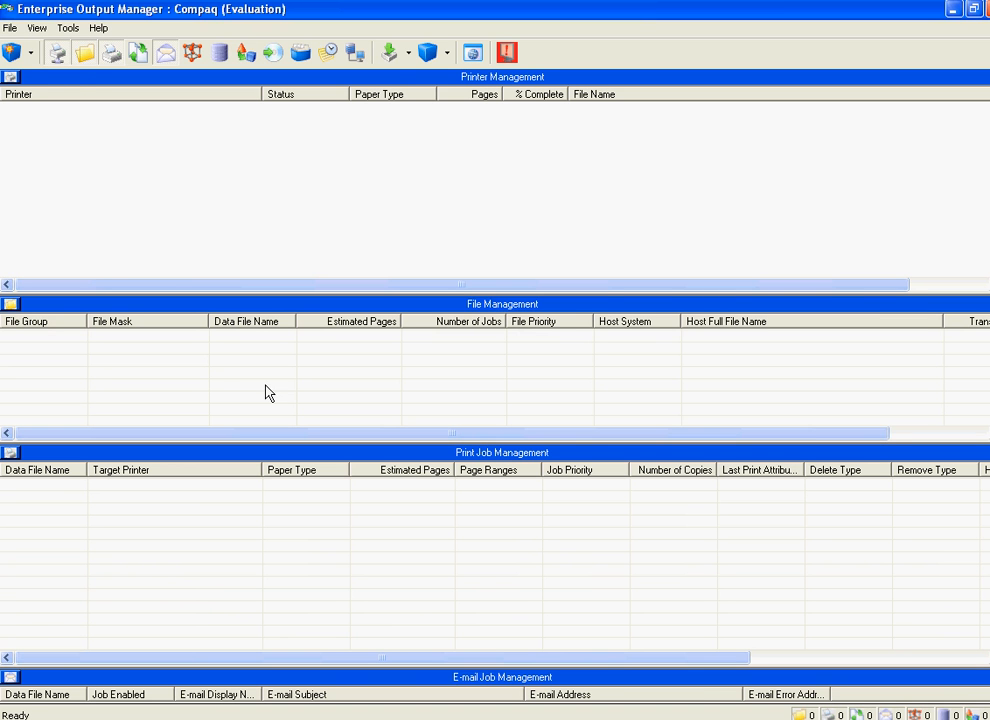
Open the Configuration Explorer and maximize its window.
{"action": "left_click", "coordinate": [68, 28]}
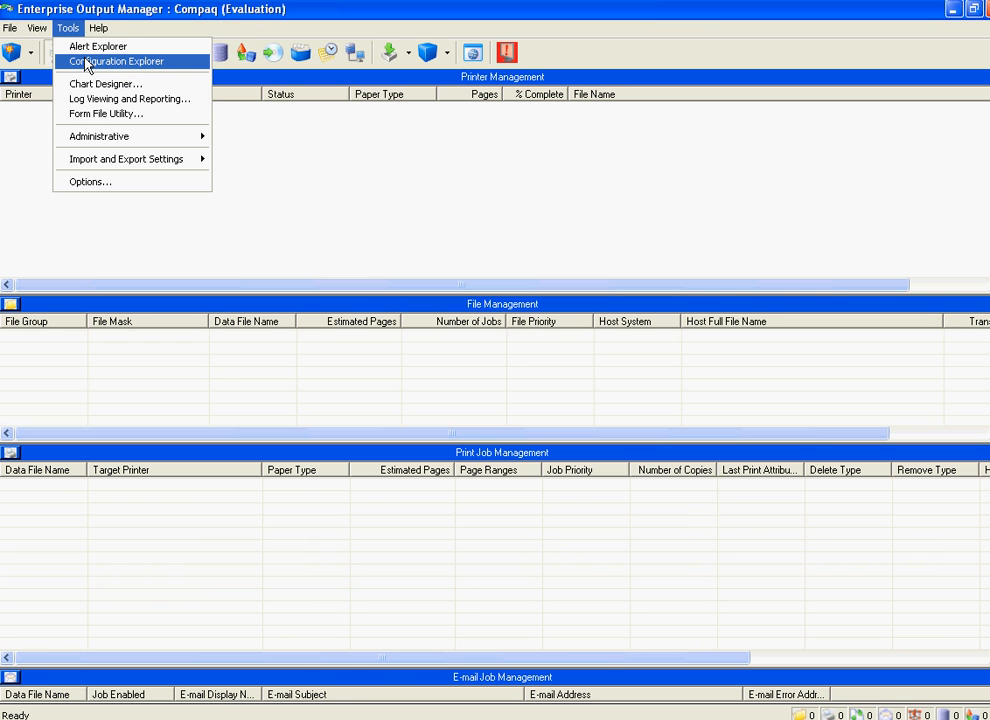
{"action": "left_click", "coordinate": [86, 62]}
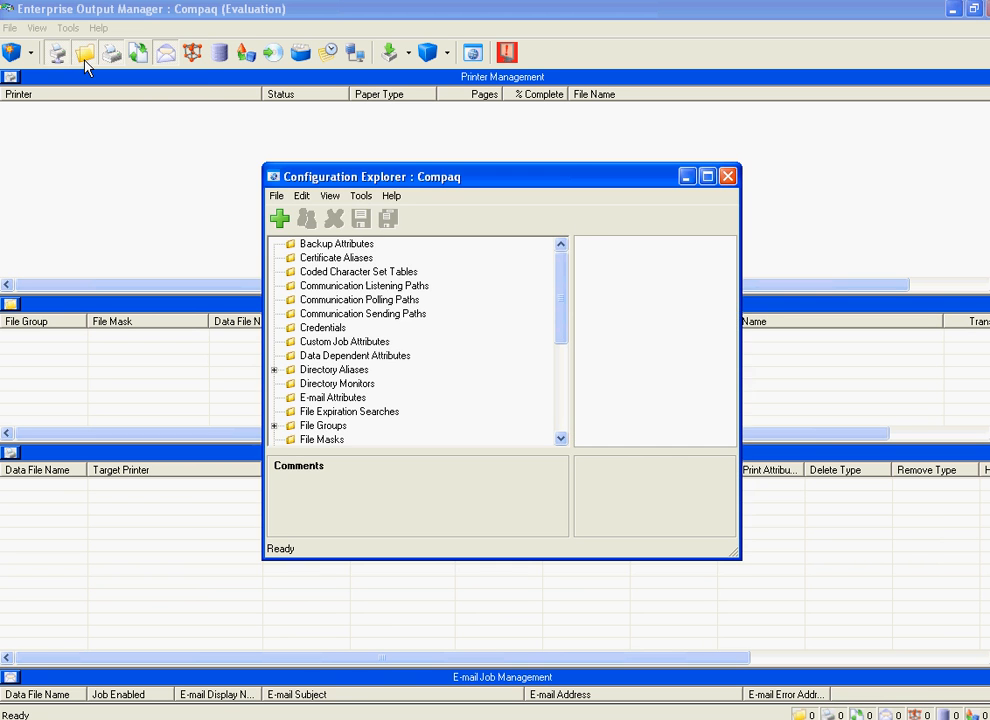
{"action": "left_click", "coordinate": [711, 180]}
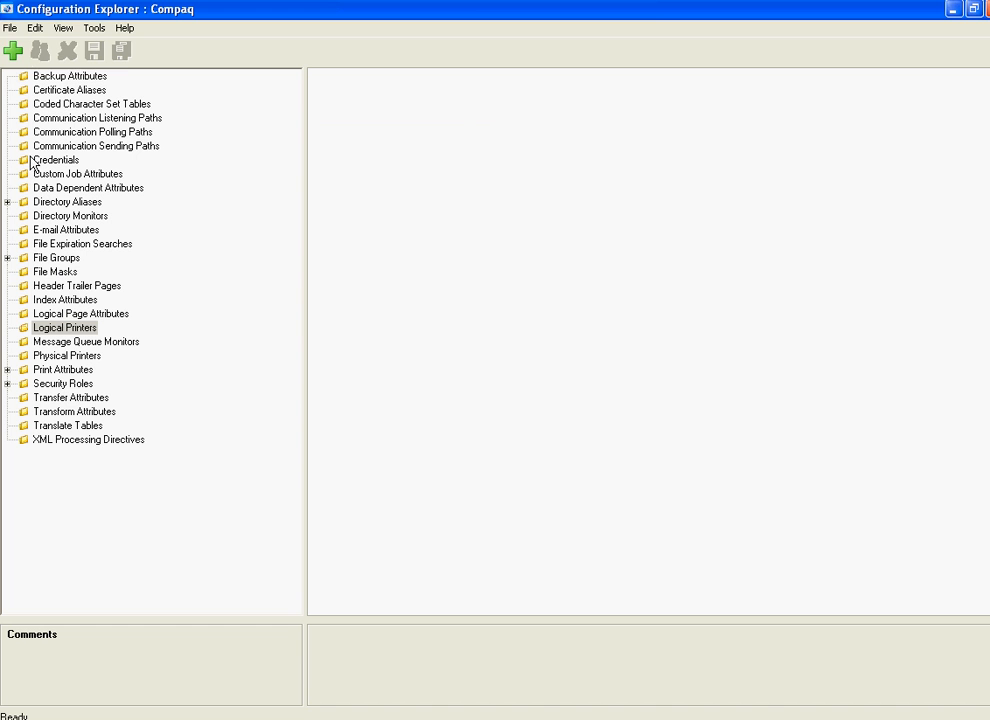
Open the Import/Export configuration and select UpdatedEvaluationConfig.xml from the EOM_Eval_9_1_Setup folder in the CompaqC share as its XML file.
{"action": "left_click", "coordinate": [12, 28]}
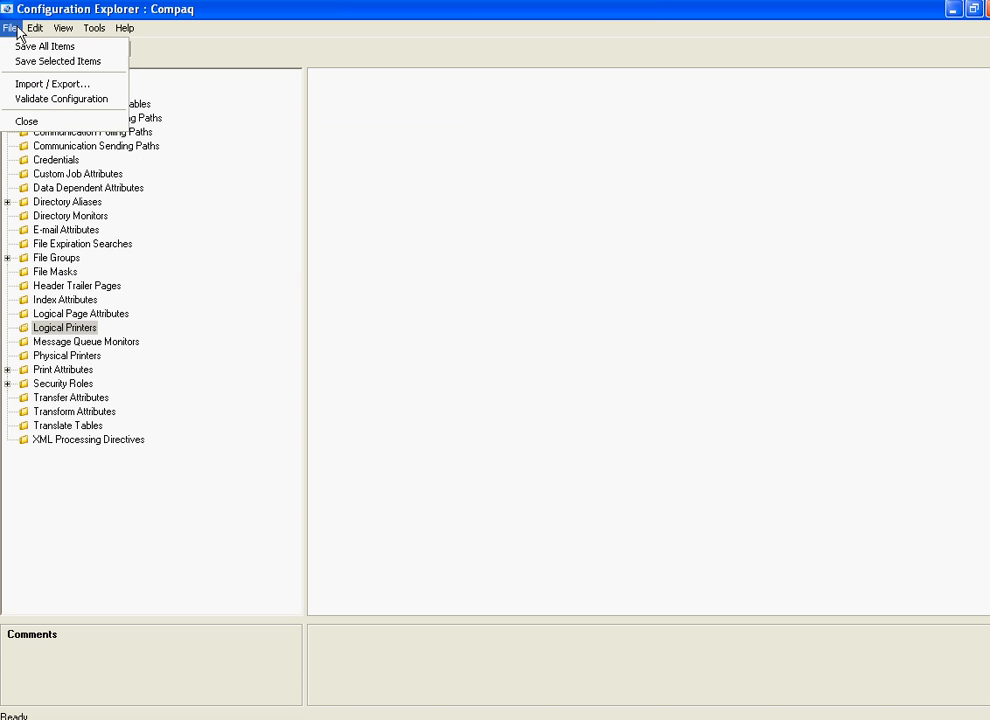
{"action": "left_click", "coordinate": [31, 88]}
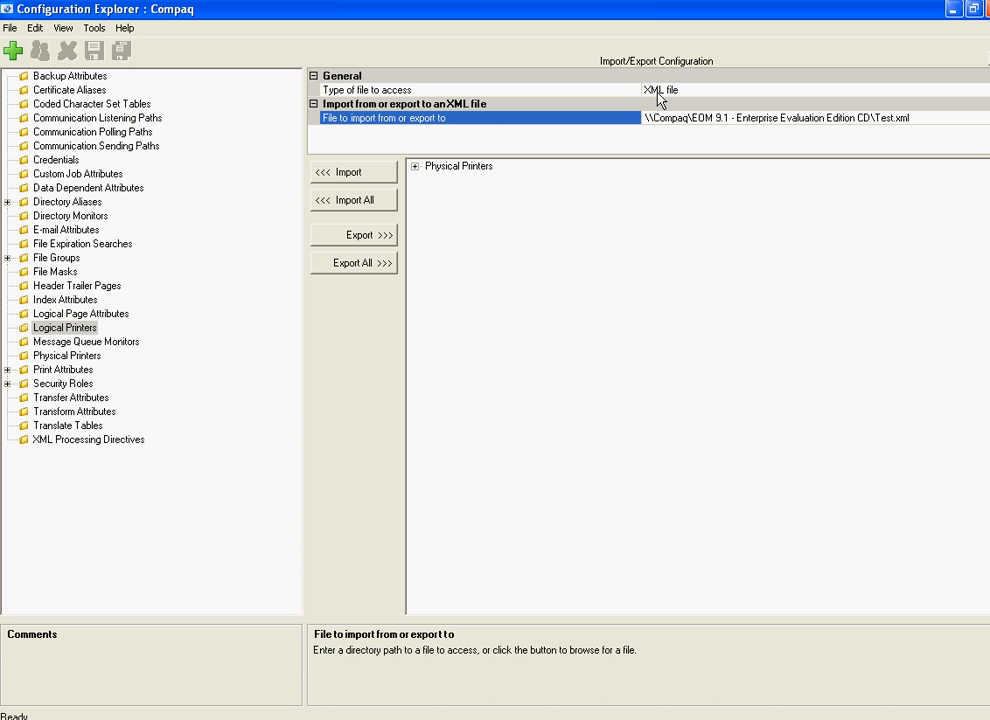
{"action": "left_click", "coordinate": [988, 118]}
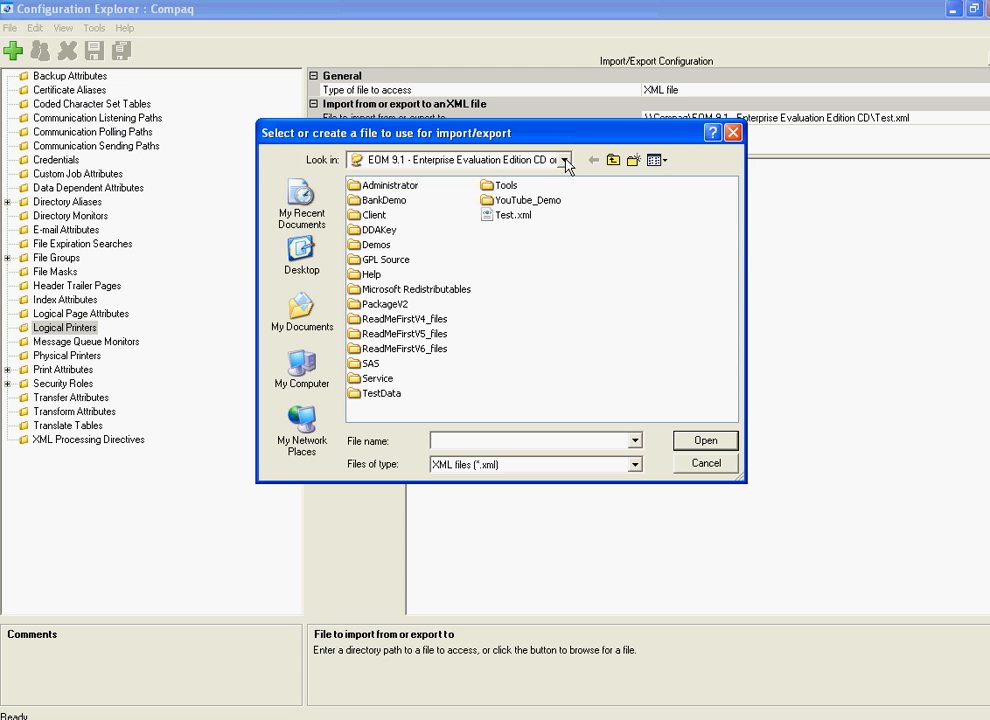
{"action": "left_click", "coordinate": [563, 160]}
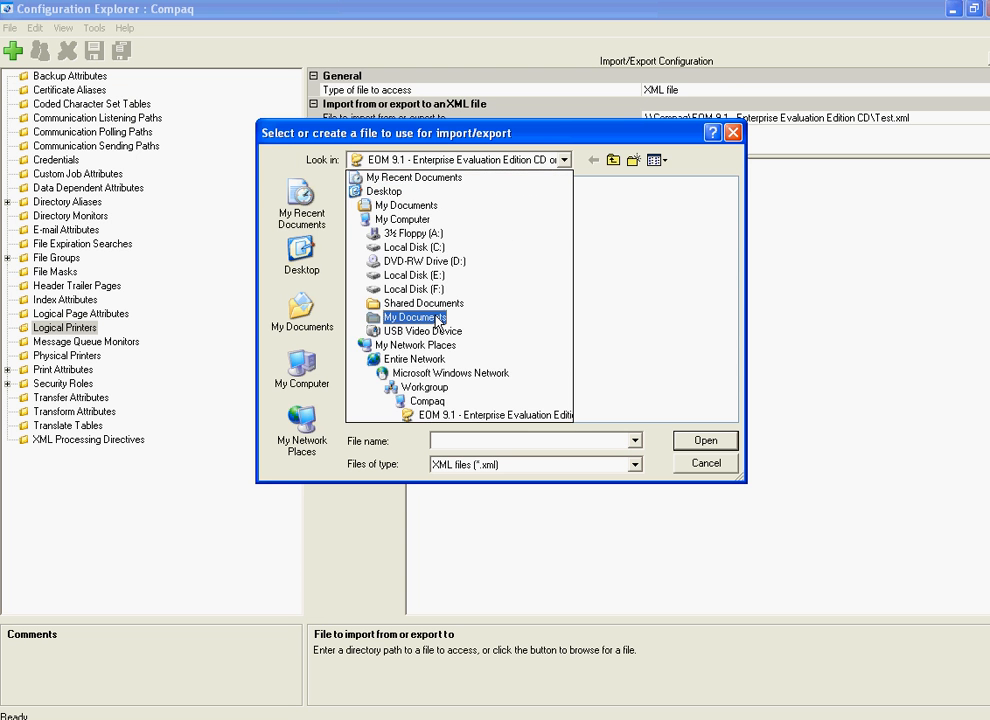
{"action": "left_click", "coordinate": [430, 401]}
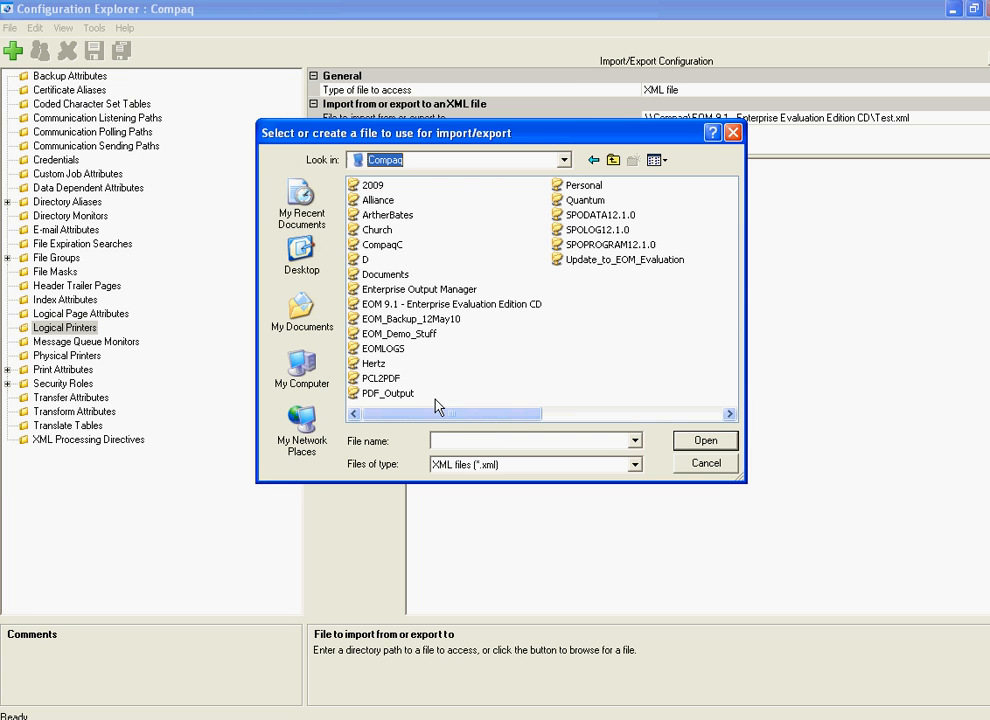
{"action": "left_click", "coordinate": [400, 248]}
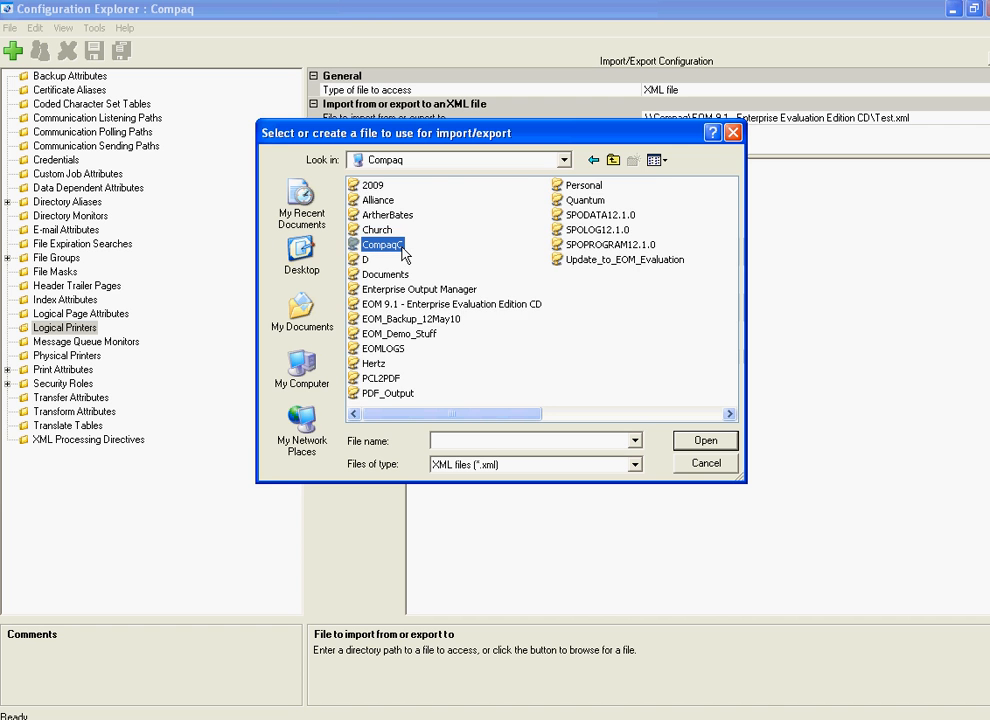
{"action": "double_click", "coordinate": [383, 245]}
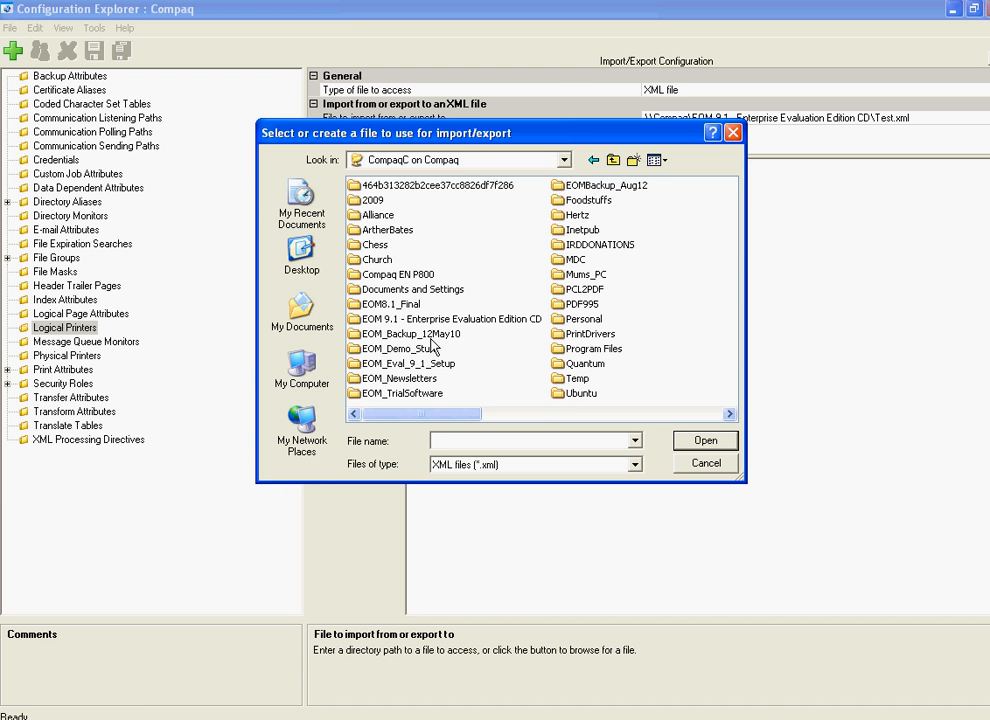
{"action": "double_click", "coordinate": [432, 363]}
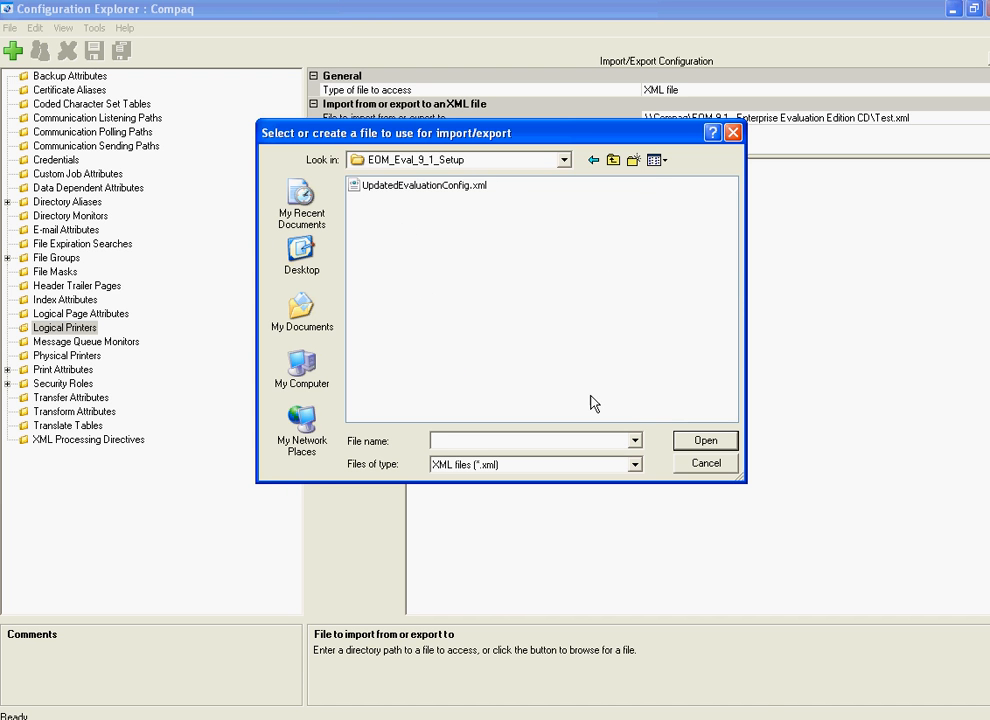
{"action": "left_click", "coordinate": [430, 188]}
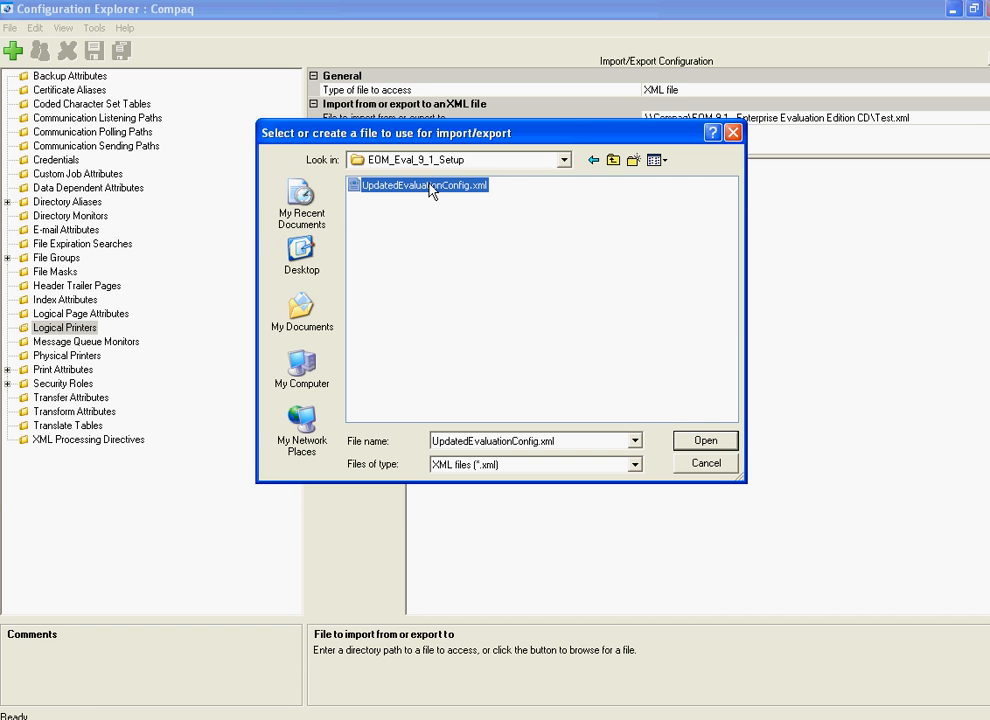
{"action": "left_click", "coordinate": [705, 441]}
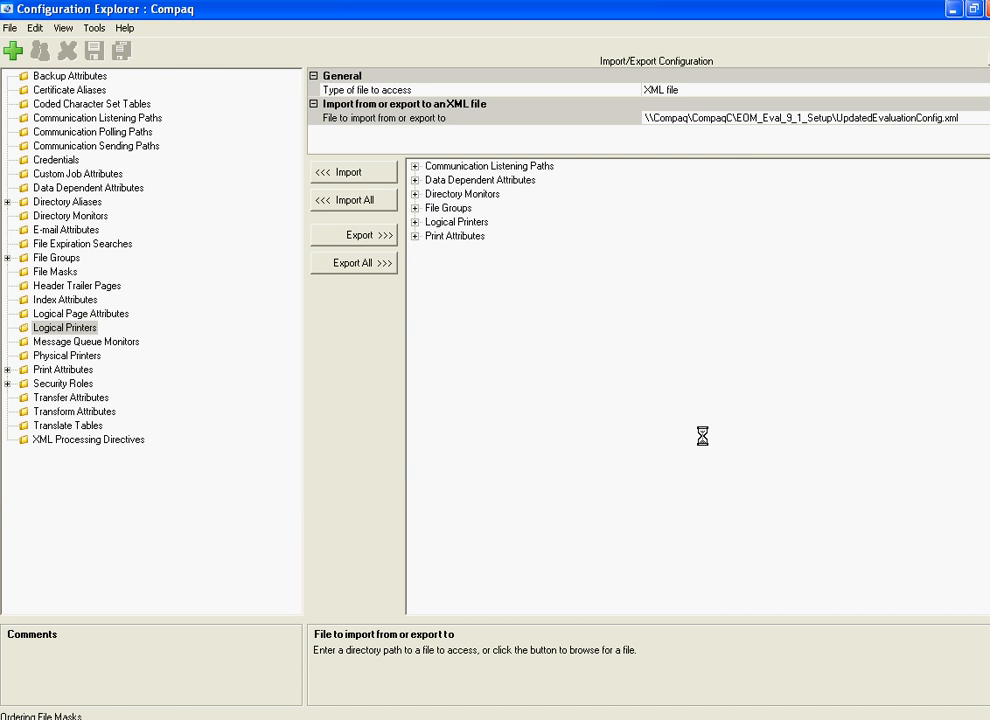
Expand every category of the XML file, from Communication Listening Paths to Print Attributes, to review its items.
{"action": "left_click", "coordinate": [415, 166]}
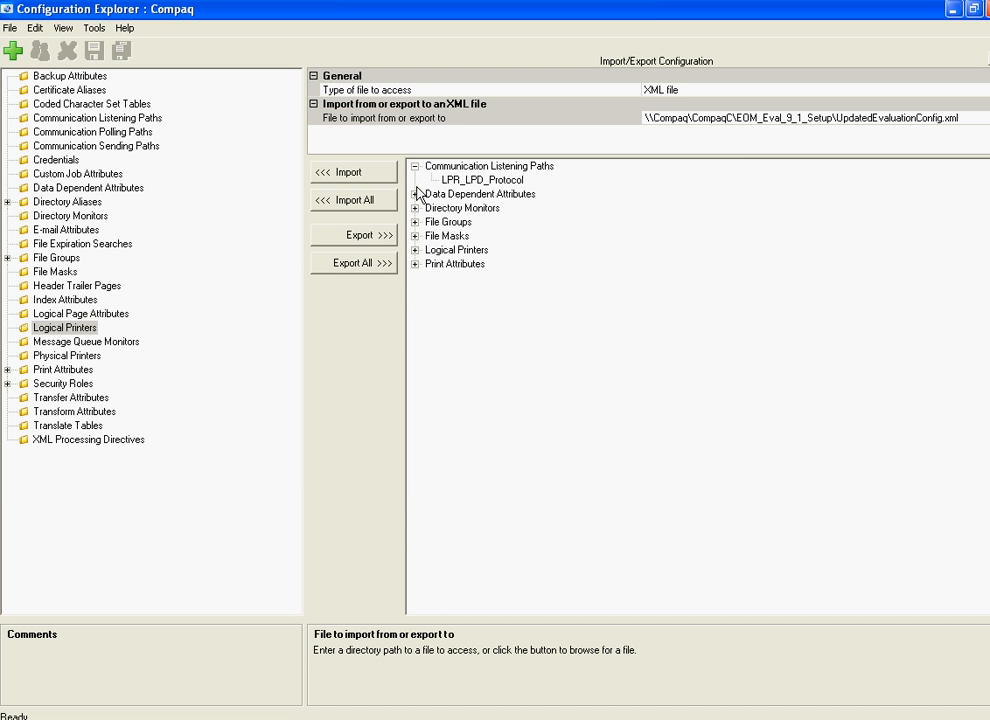
{"action": "left_click", "coordinate": [415, 194]}
{"action": "left_click", "coordinate": [415, 250]}
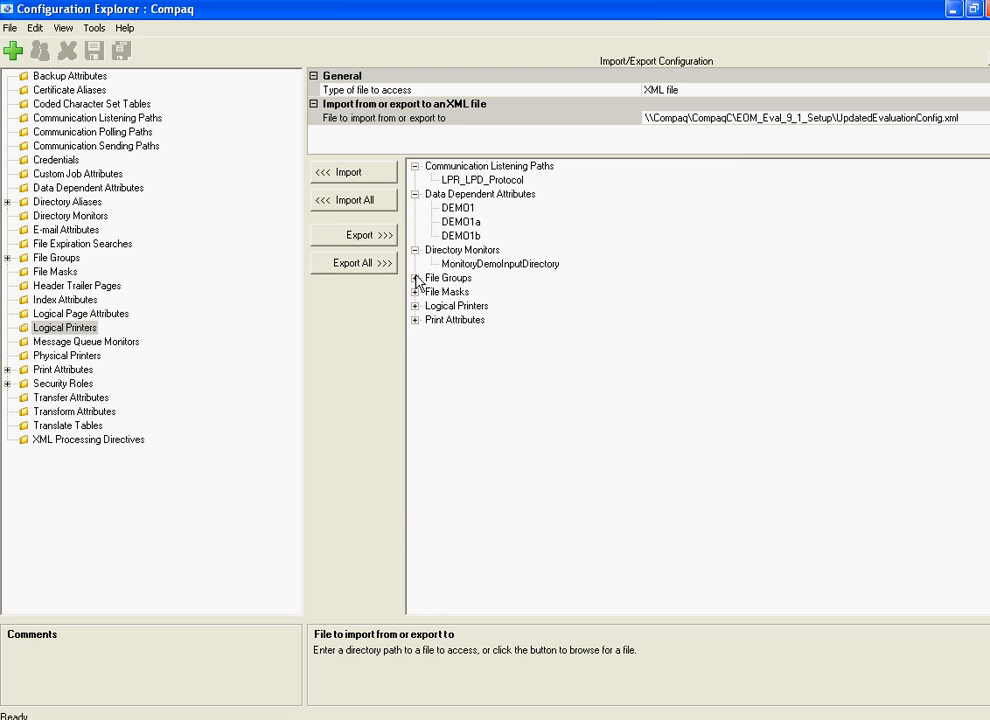
{"action": "left_click", "coordinate": [415, 278]}
{"action": "left_click", "coordinate": [415, 306]}
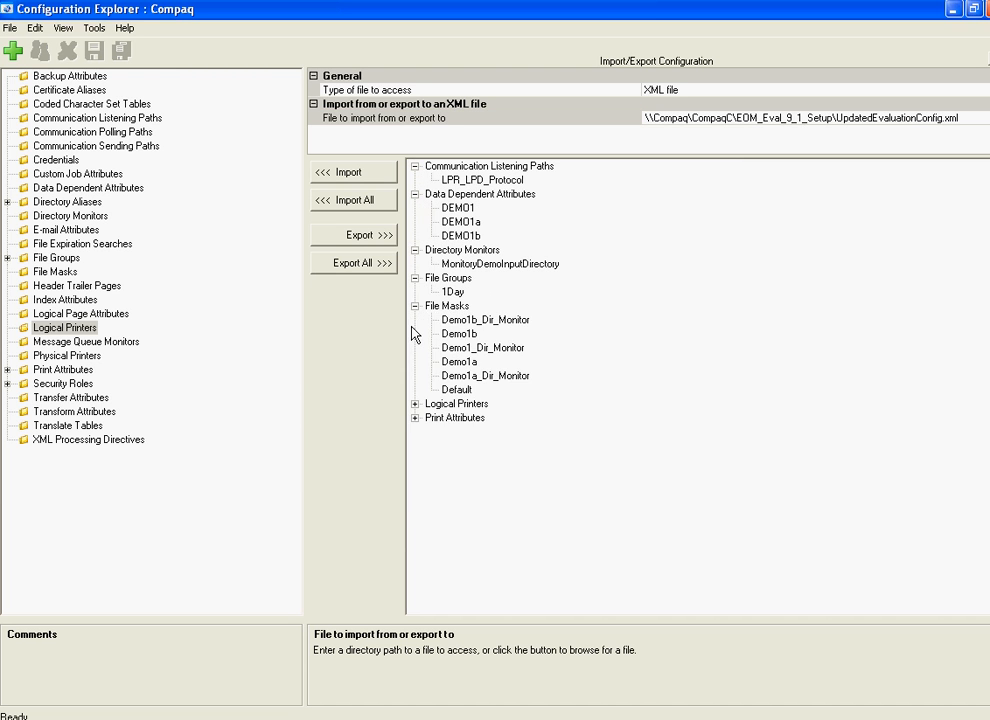
{"action": "left_click", "coordinate": [415, 404]}
{"action": "left_click", "coordinate": [415, 432]}
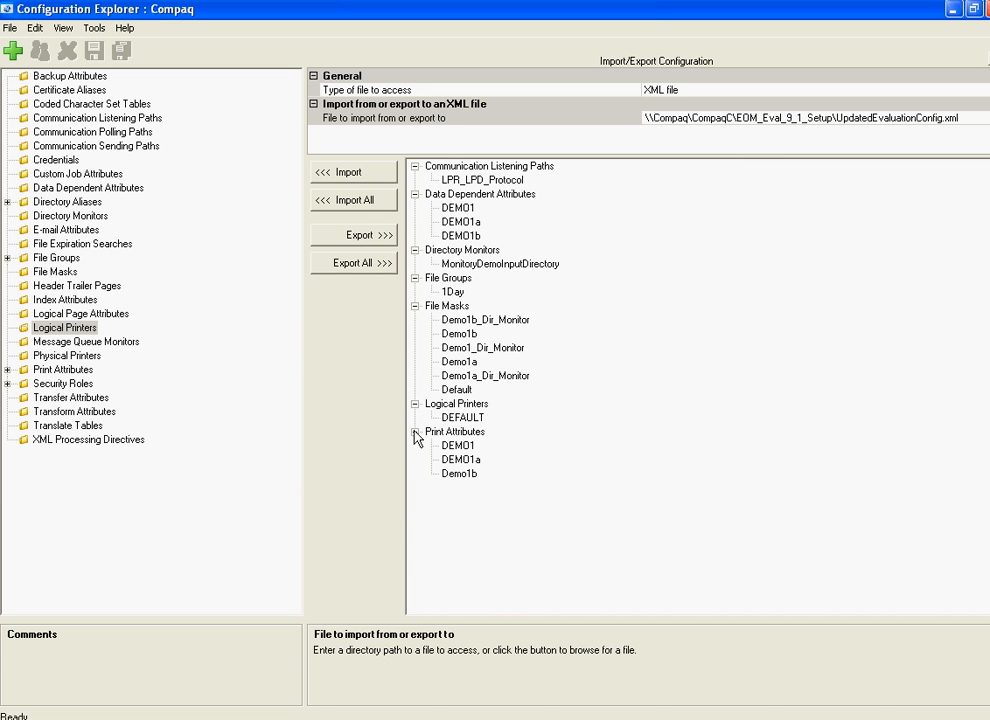
Import all items of the XML file into the configuration and save them all, closing the Import/Export view.
{"action": "left_click", "coordinate": [368, 202]}
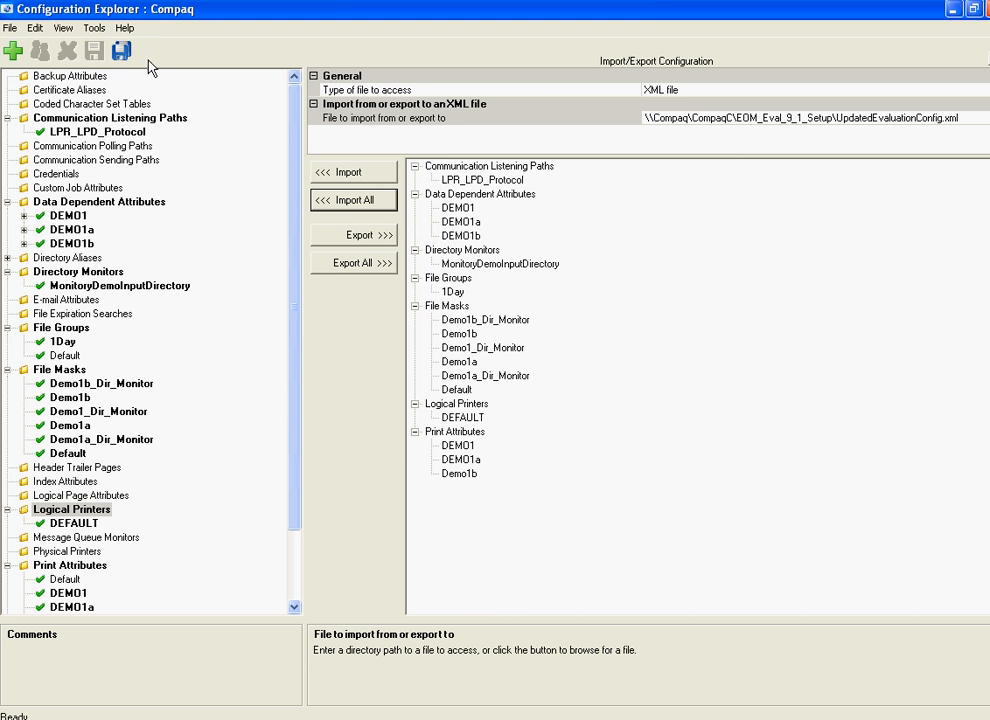
{"action": "left_click", "coordinate": [10, 28]}
{"action": "left_click", "coordinate": [24, 42]}
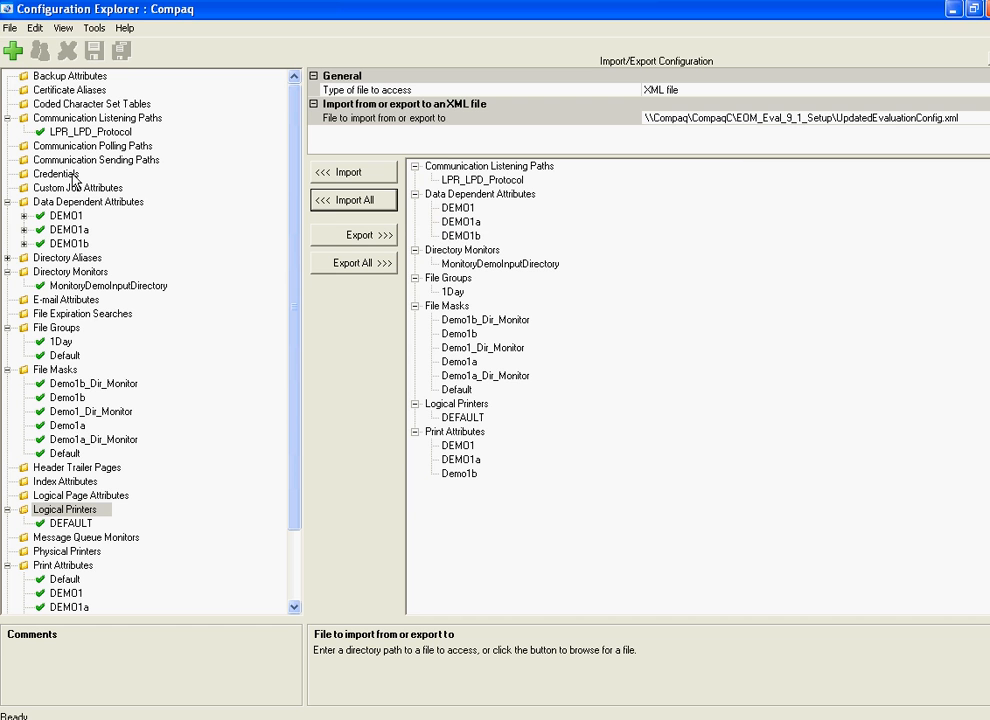
{"action": "left_click", "coordinate": [9, 28]}
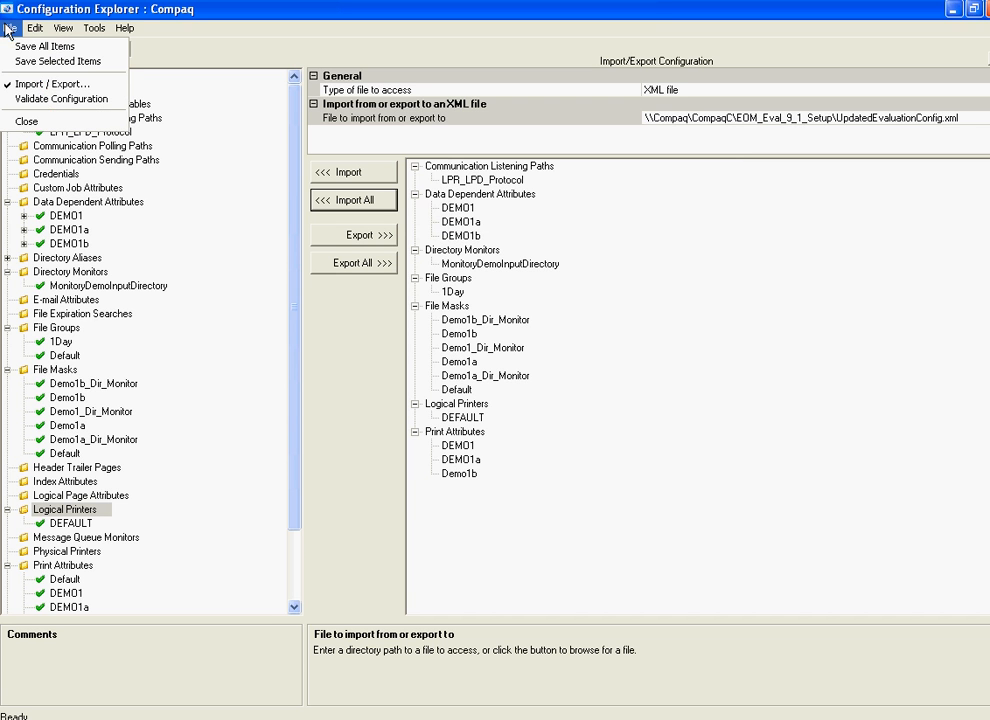
{"action": "left_click", "coordinate": [20, 84]}
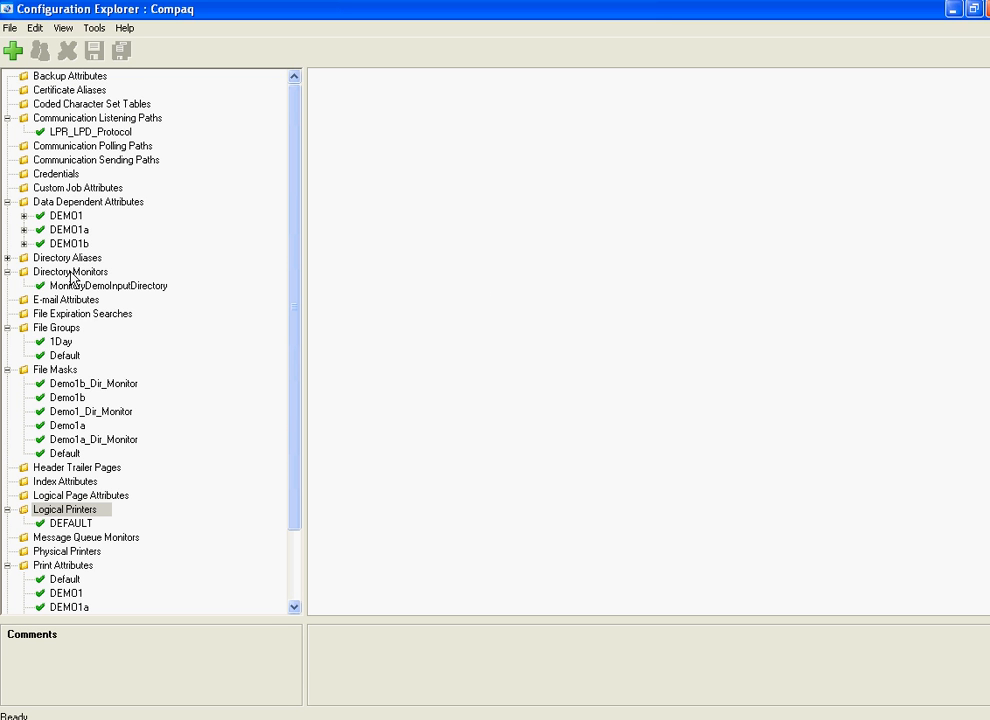
Examine the settings of the Demo1b_Dir_Monitor file mask.
{"action": "left_click", "coordinate": [58, 390]}
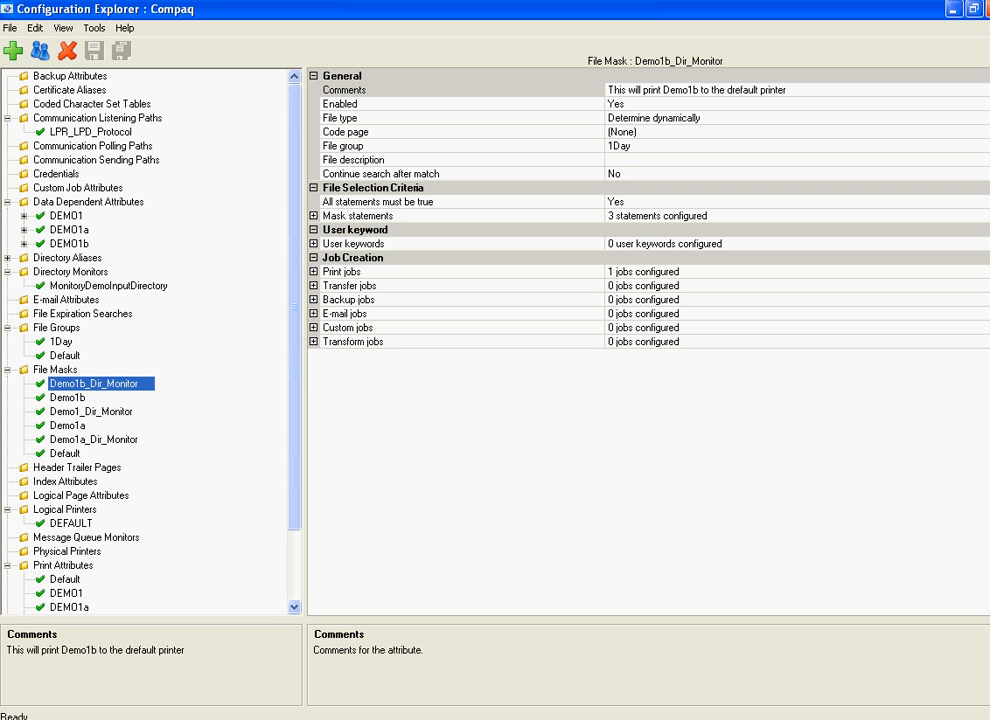
In Windows Explorer, copy demo1b.txt from EOM_Eval_9_1_Setup into the MonitorDirectory folder under Demo, and return to Enterprise Output Manager.
{"action": "left_click", "coordinate": [194, 719]}
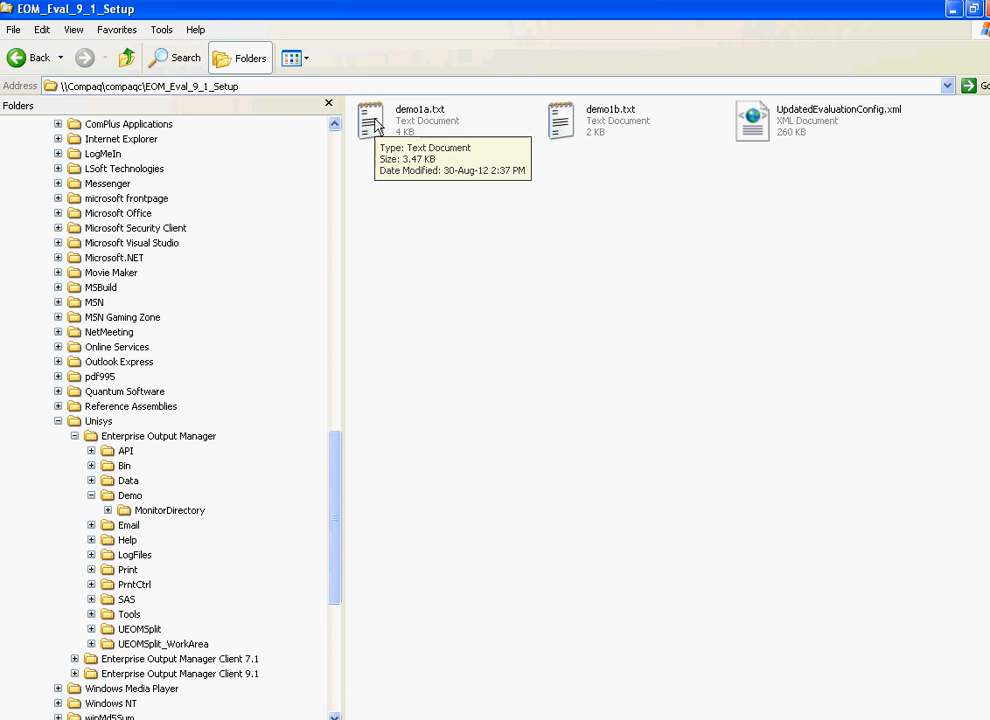
{"action": "right_click", "coordinate": [558, 120]}
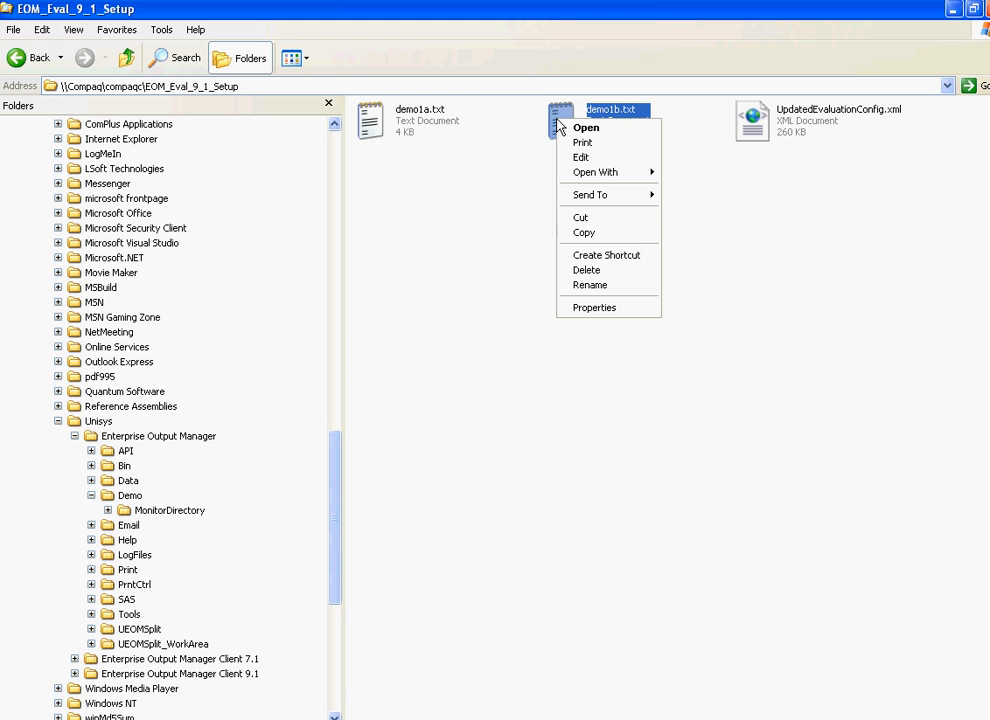
{"action": "left_click", "coordinate": [580, 233]}
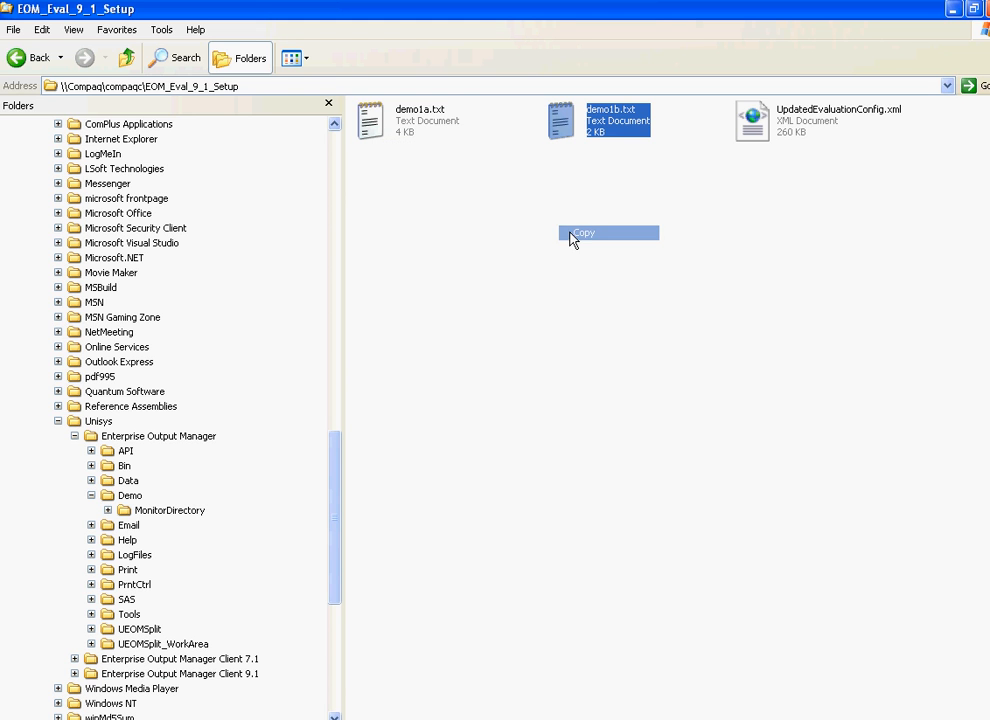
{"action": "right_click", "coordinate": [174, 514]}
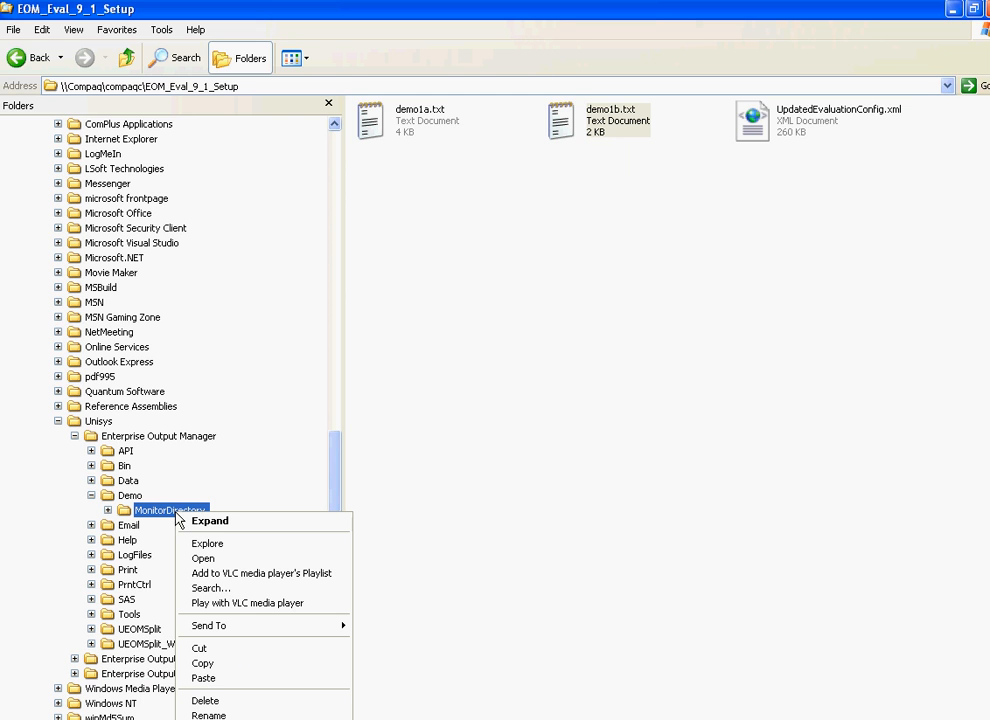
{"action": "left_click", "coordinate": [222, 679]}
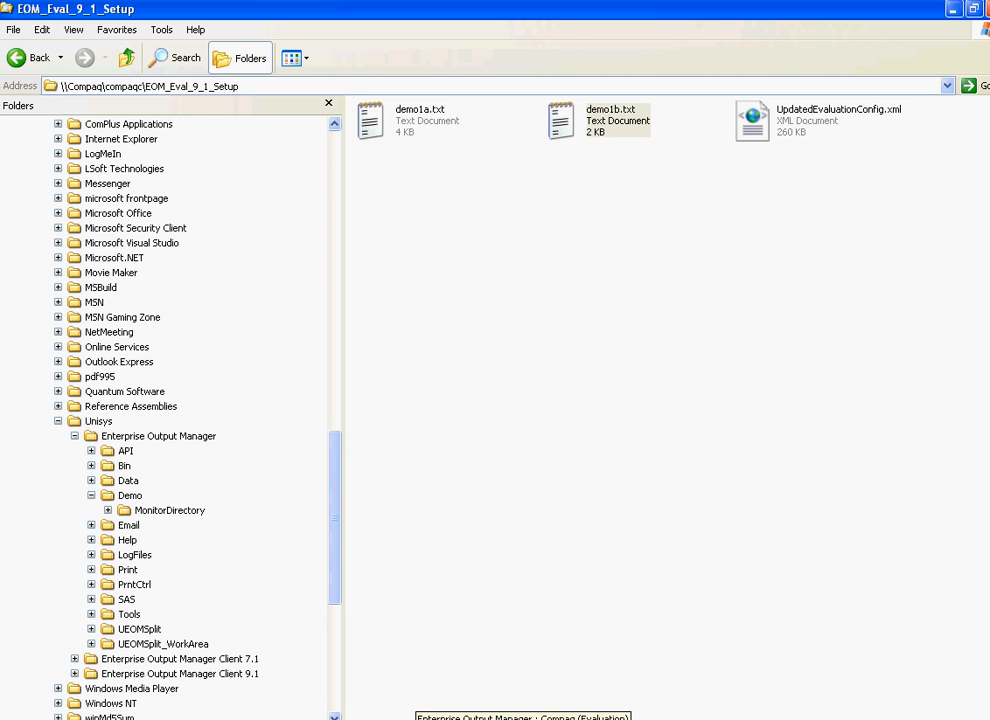
{"action": "left_click", "coordinate": [416, 719]}
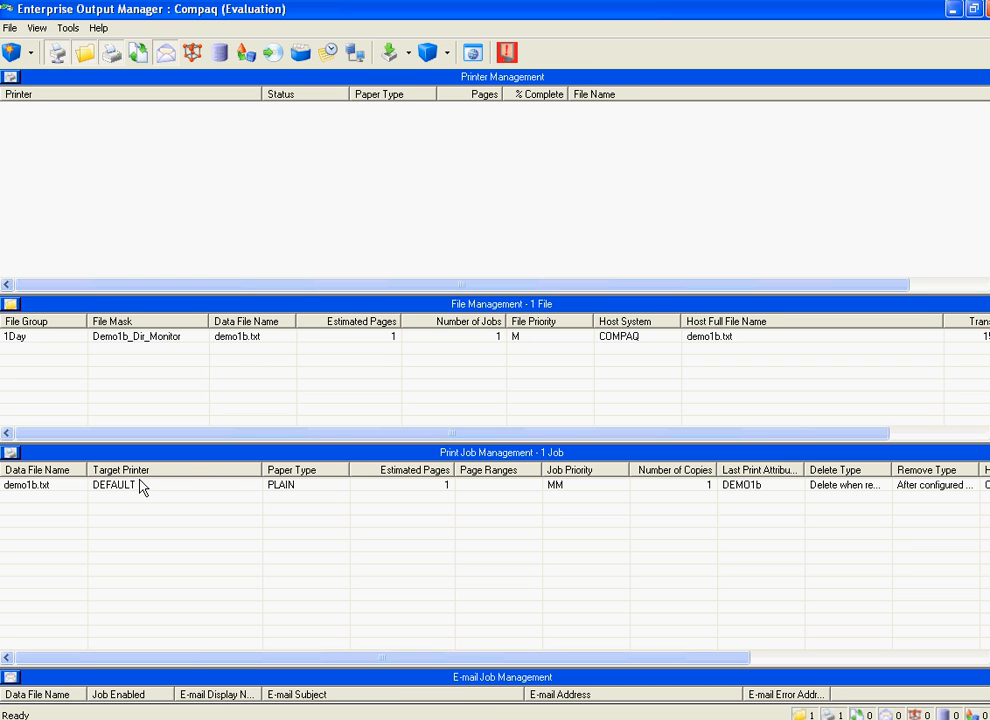
Preview the demo1b.txt file from File Management, page forward to its third page, and close the preview.
{"action": "double_click", "coordinate": [263, 338]}
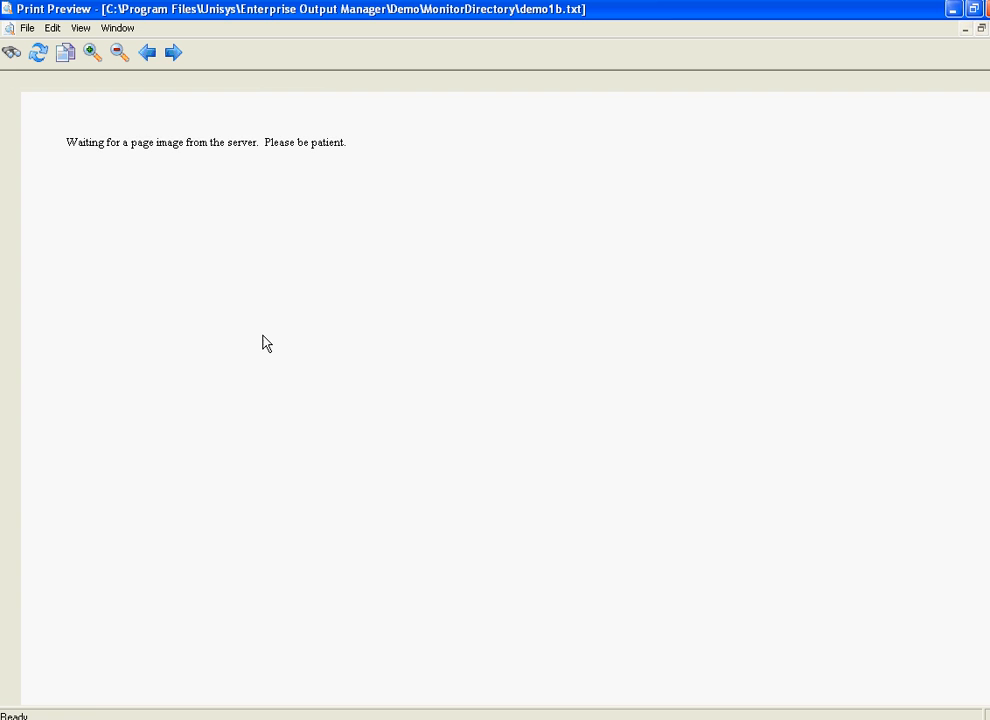
{"action": "left_click", "coordinate": [175, 54]}
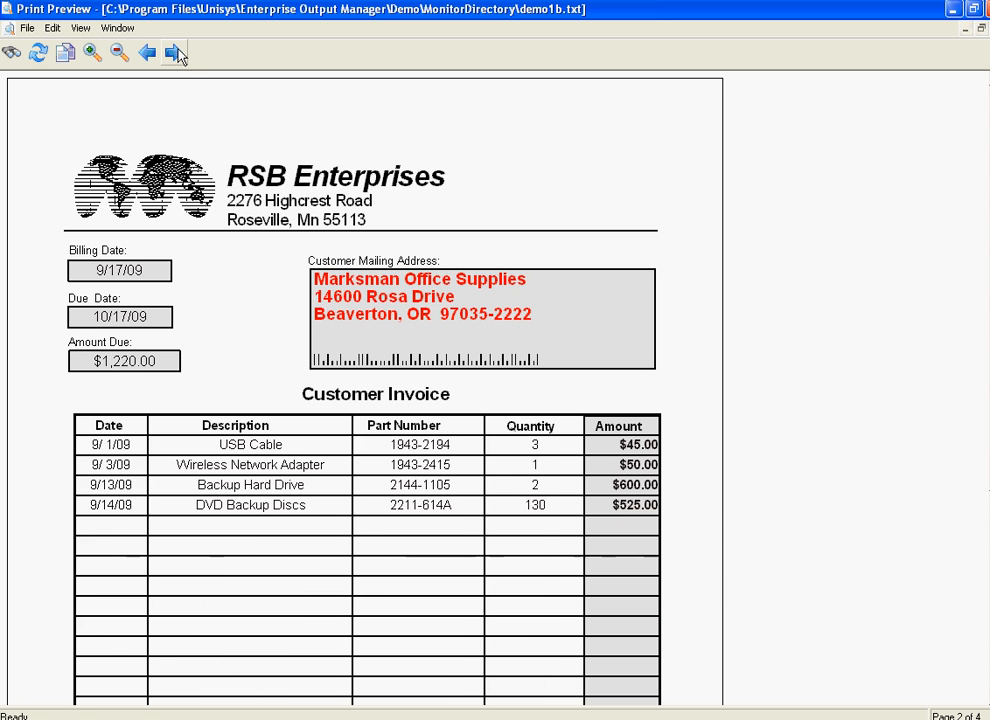
{"action": "left_click", "coordinate": [176, 54]}
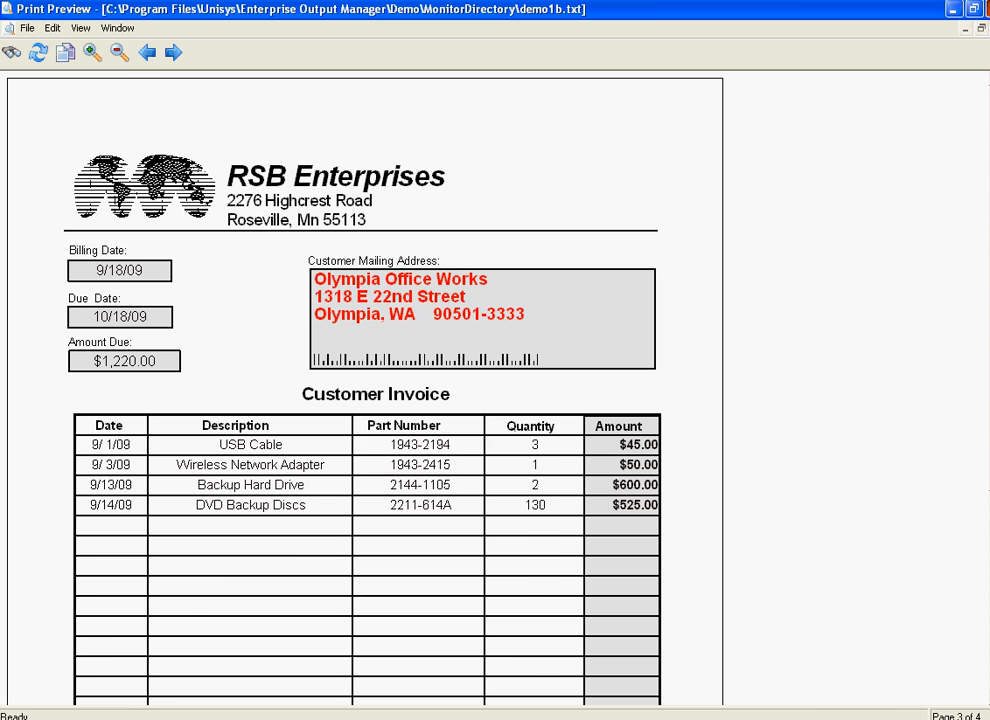
{"action": "left_click", "coordinate": [984, 10]}
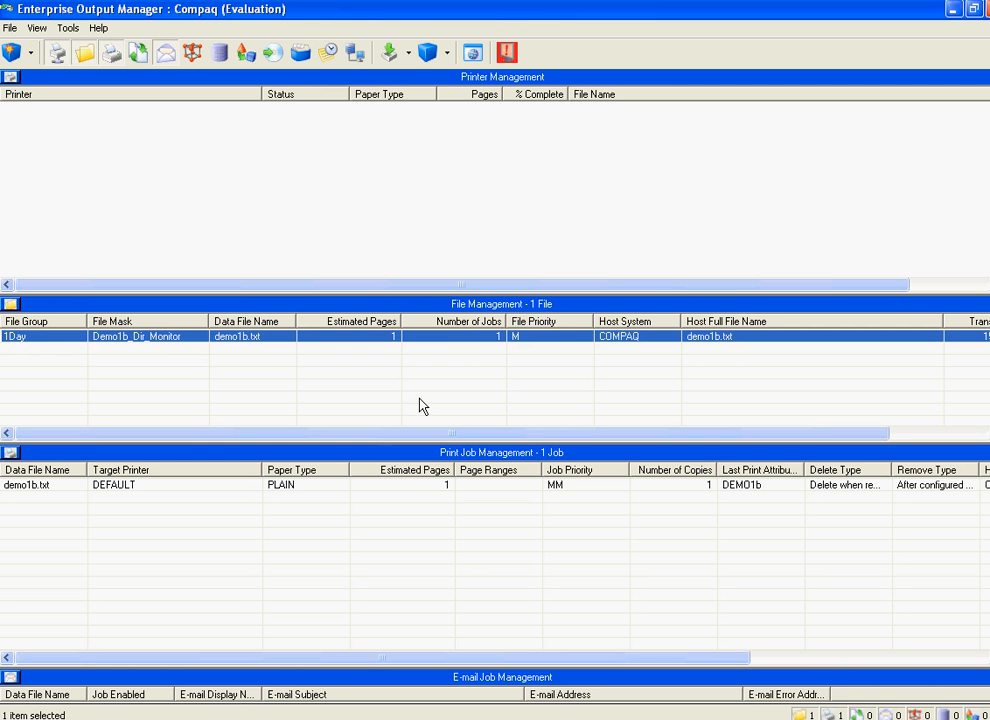
Preview the demo1b.txt print job from Print Job Management, page forward to its second page, and return to the main window.
{"action": "double_click", "coordinate": [366, 485]}
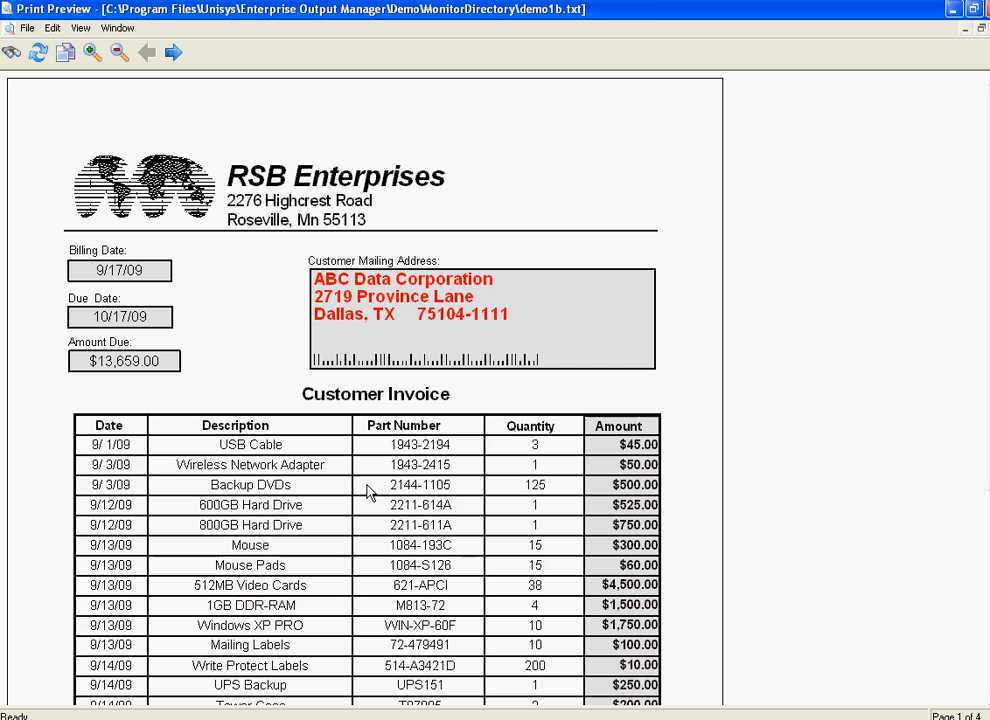
{"action": "left_click", "coordinate": [175, 55]}
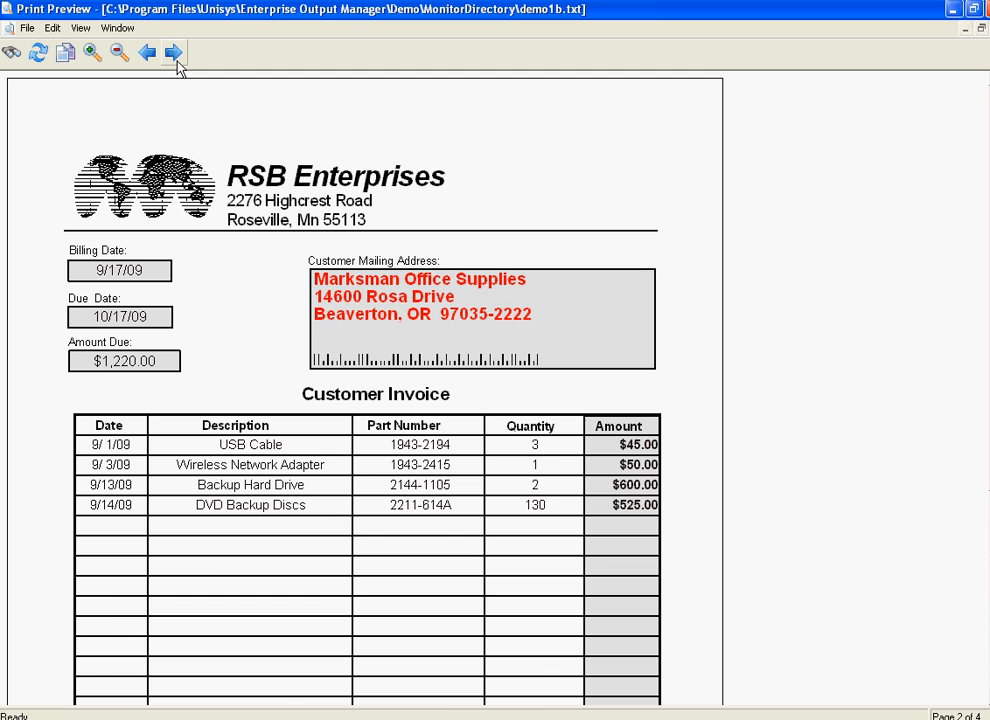
{"action": "left_click", "coordinate": [434, 719]}
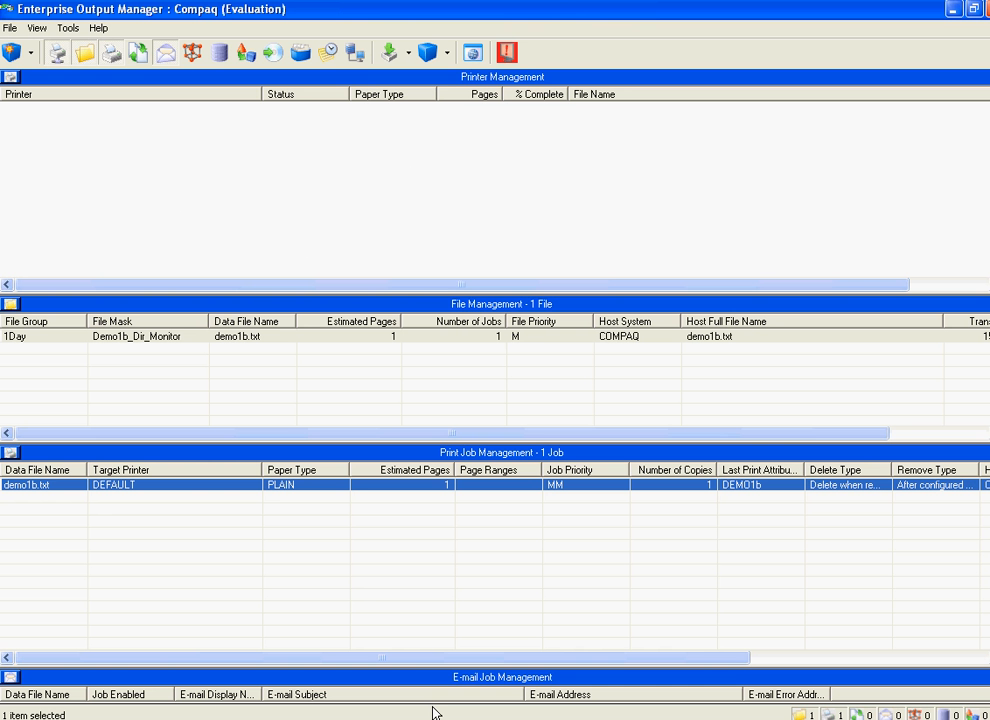